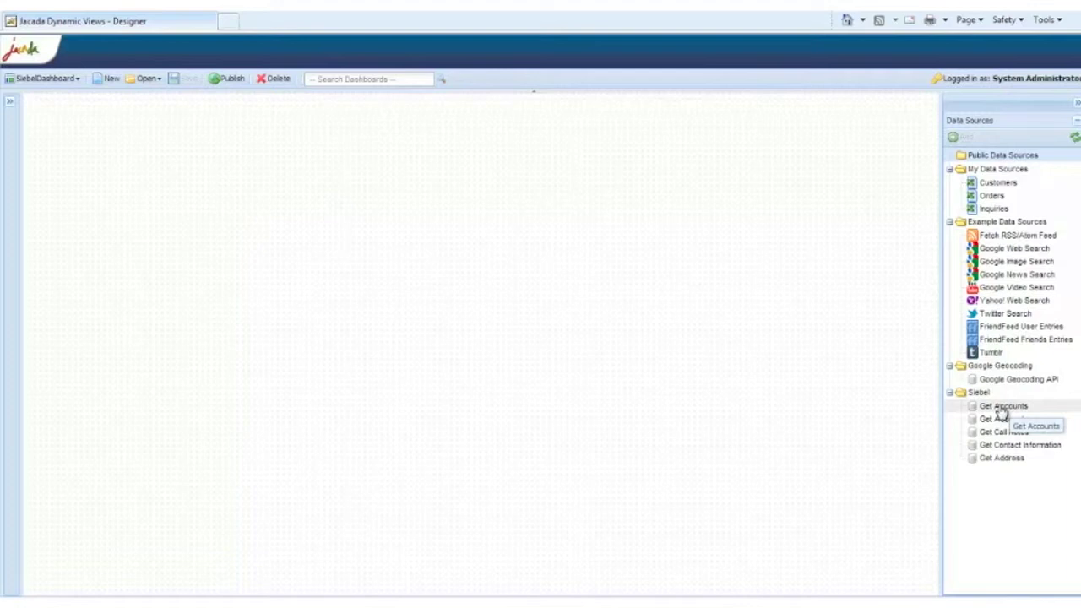
- Drop the Get Accounts data source onto the empty SiebelDashboard canvas
{"action": "left_click_drag", "start_coordinate": [1002, 414], "coordinate": [211, 155]}
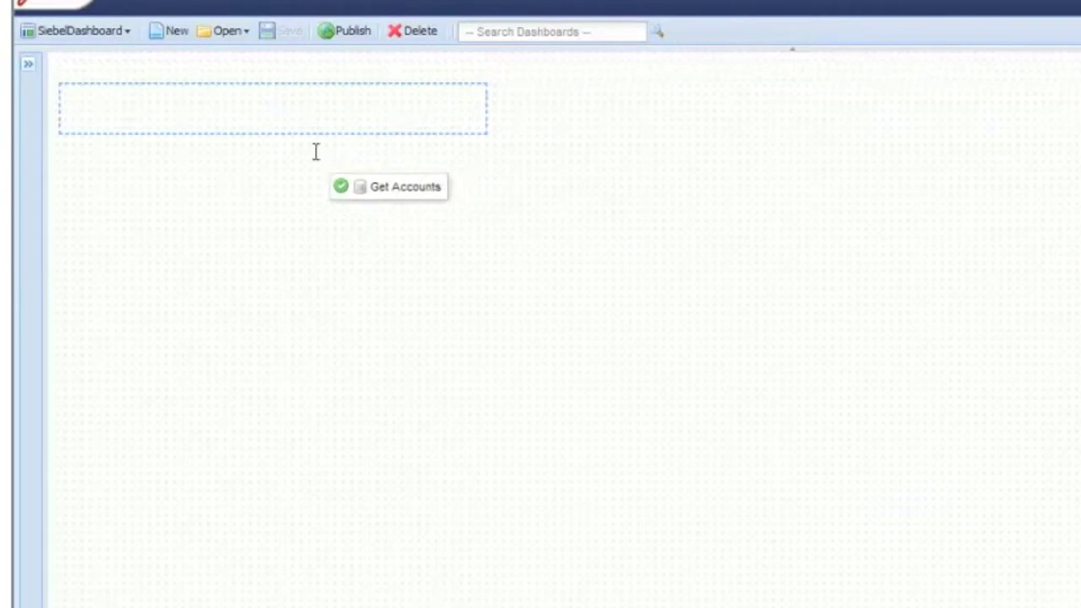
- Show Get Accounts as a grid table with firstName, lastName and homePhone columns
{"action": "left_click_drag", "start_coordinate": [316, 151], "coordinate": [212, 123]}
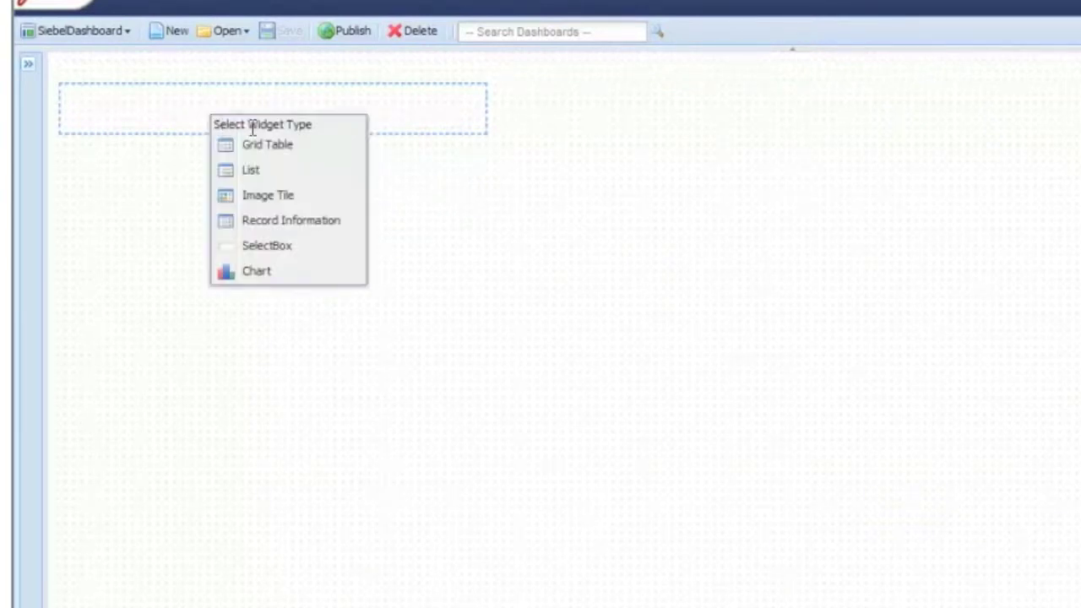
{"action": "left_click", "coordinate": [302, 149]}
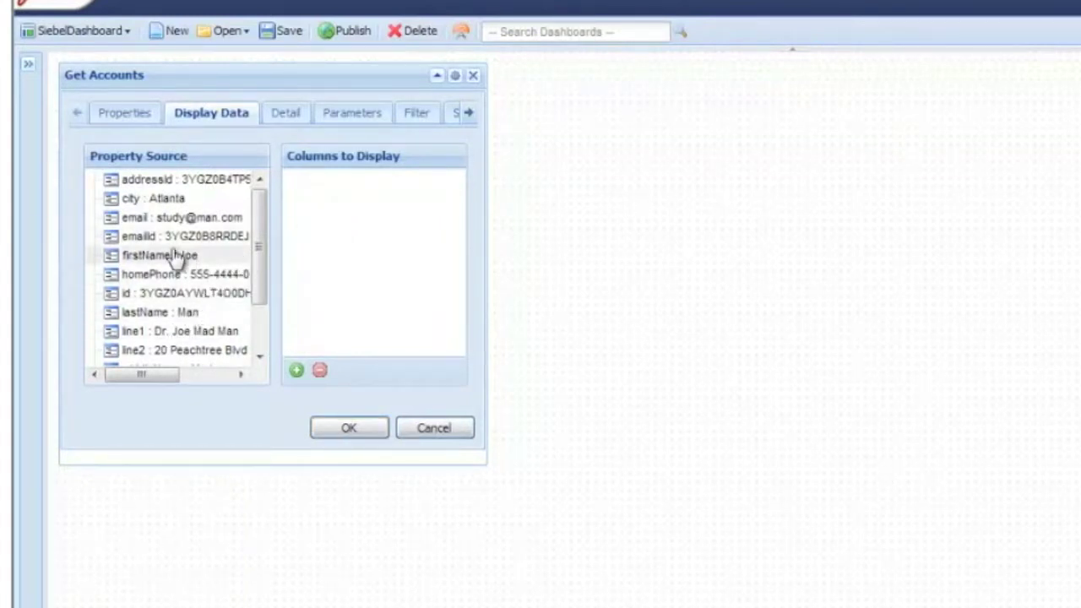
{"action": "left_click_drag", "start_coordinate": [167, 257], "coordinate": [319, 209]}
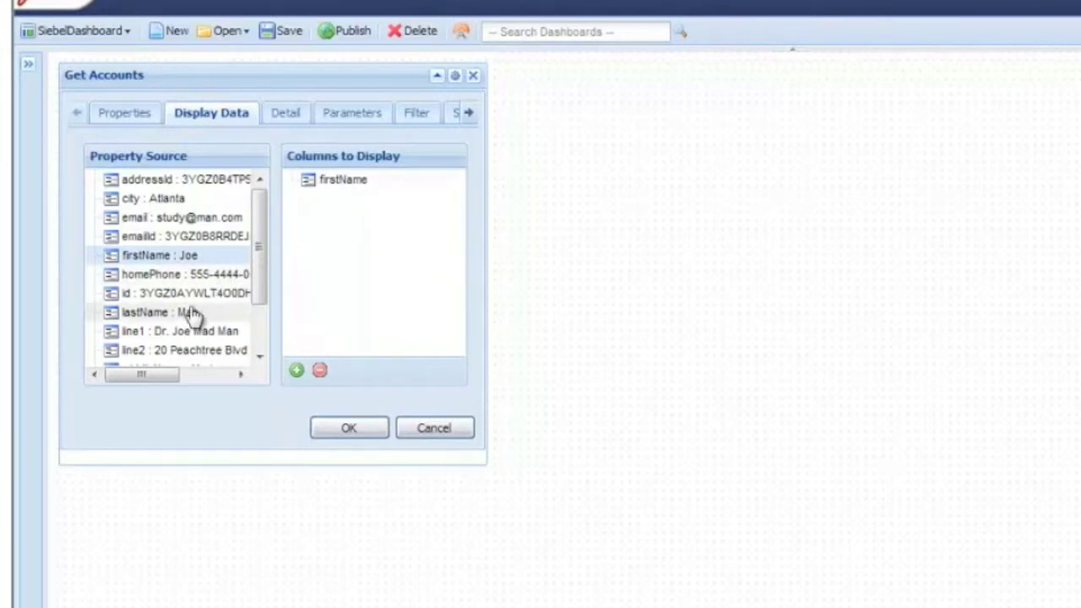
{"action": "left_click_drag", "start_coordinate": [178, 320], "coordinate": [323, 264]}
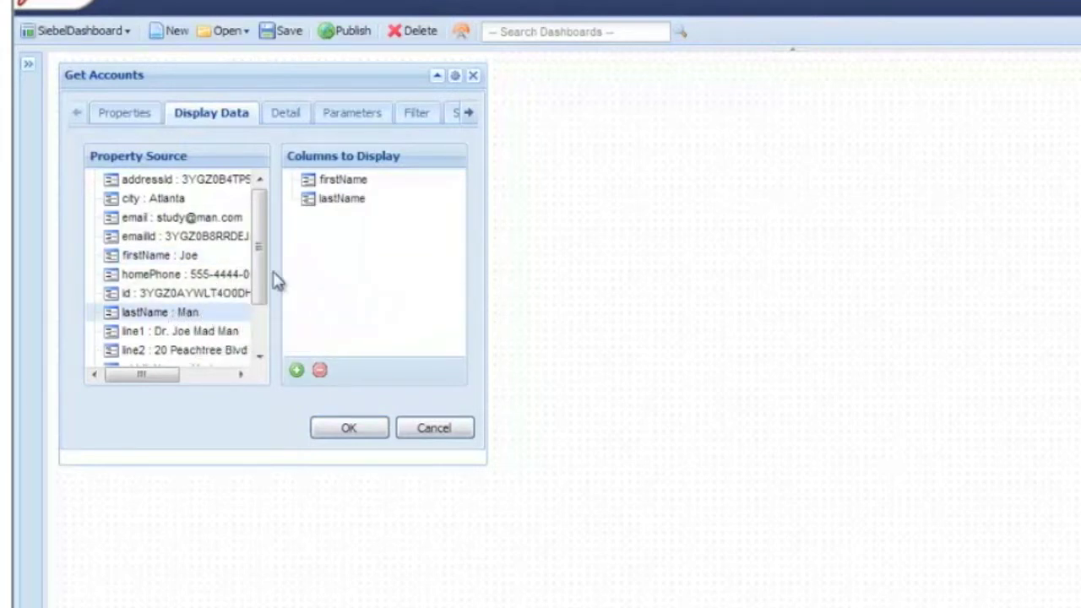
{"action": "left_click_drag", "start_coordinate": [158, 278], "coordinate": [324, 251]}
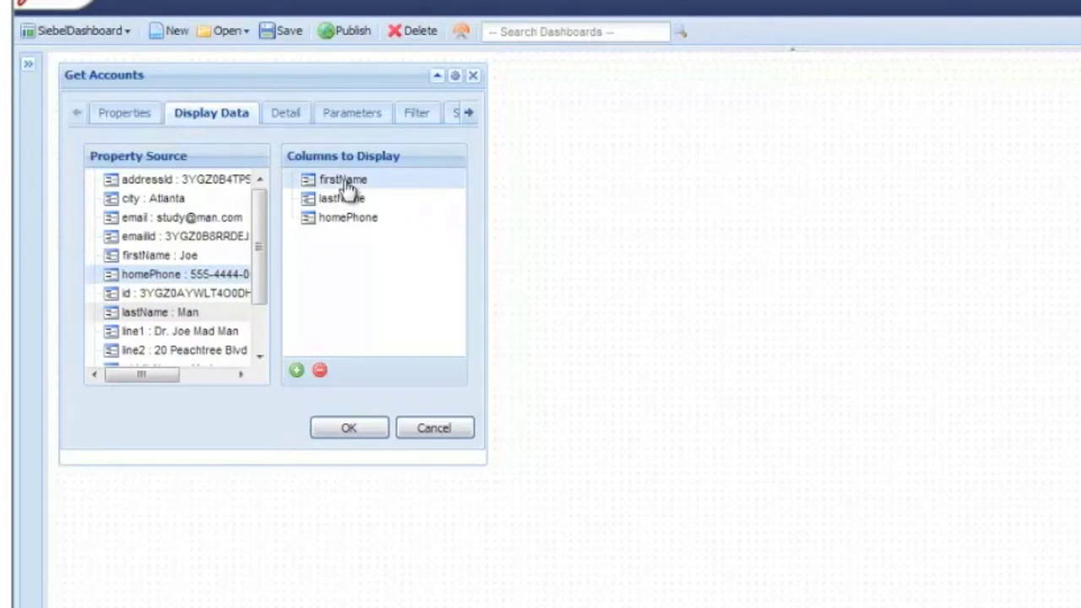
- Title the grid 'All Accounts', set its widget height to 400 and apply
{"action": "left_click", "coordinate": [124, 112]}
{"action": "left_click_drag", "start_coordinate": [307, 147], "coordinate": [179, 135]}
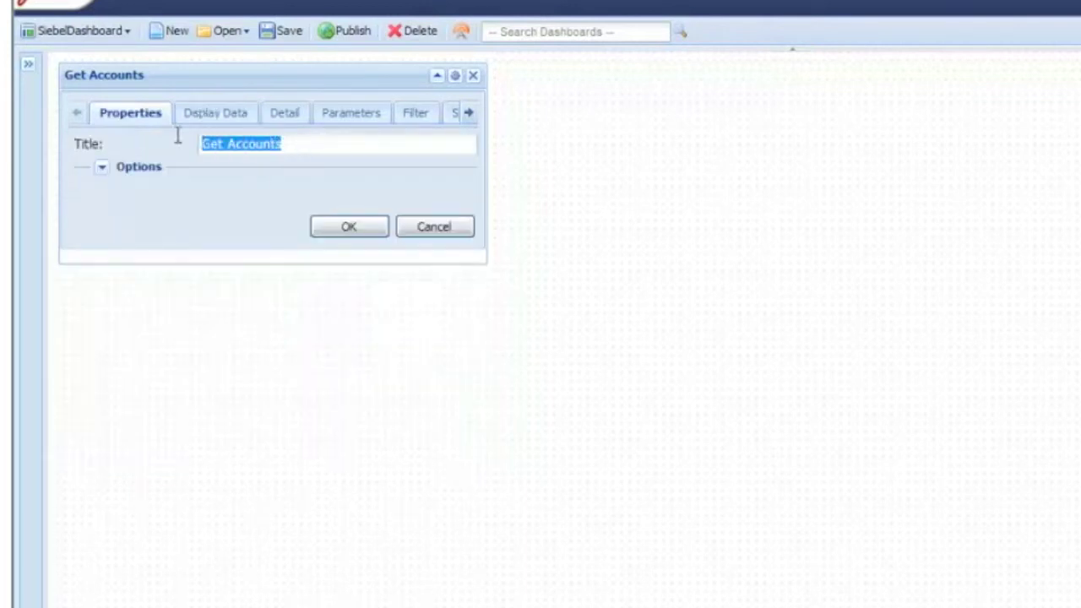
{"action": "type", "text": "All Accounts"}
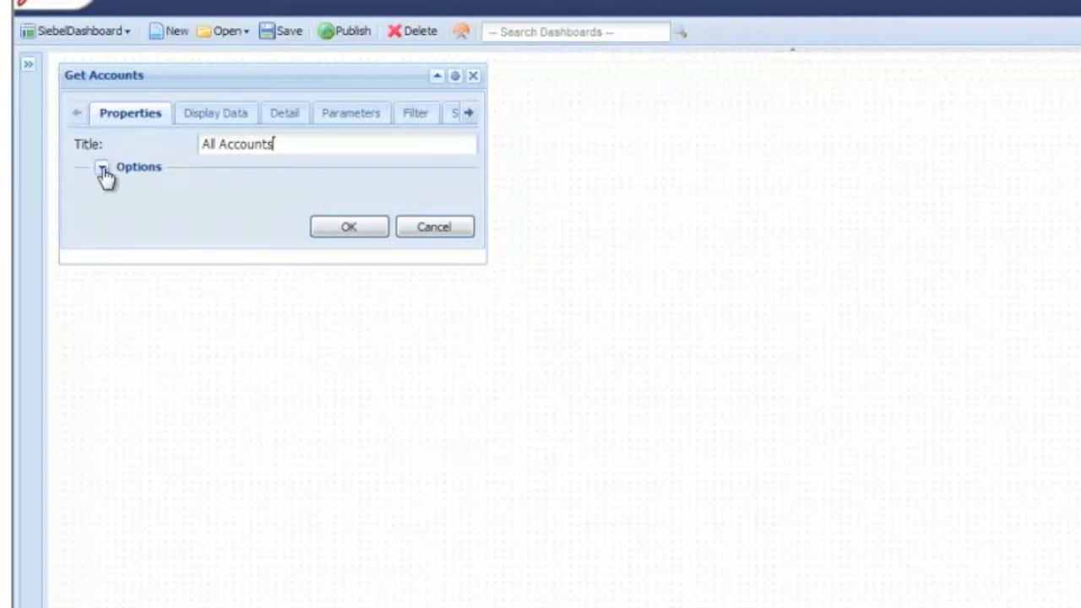
{"action": "left_click", "coordinate": [102, 169]}
{"action": "left_click", "coordinate": [236, 199]}
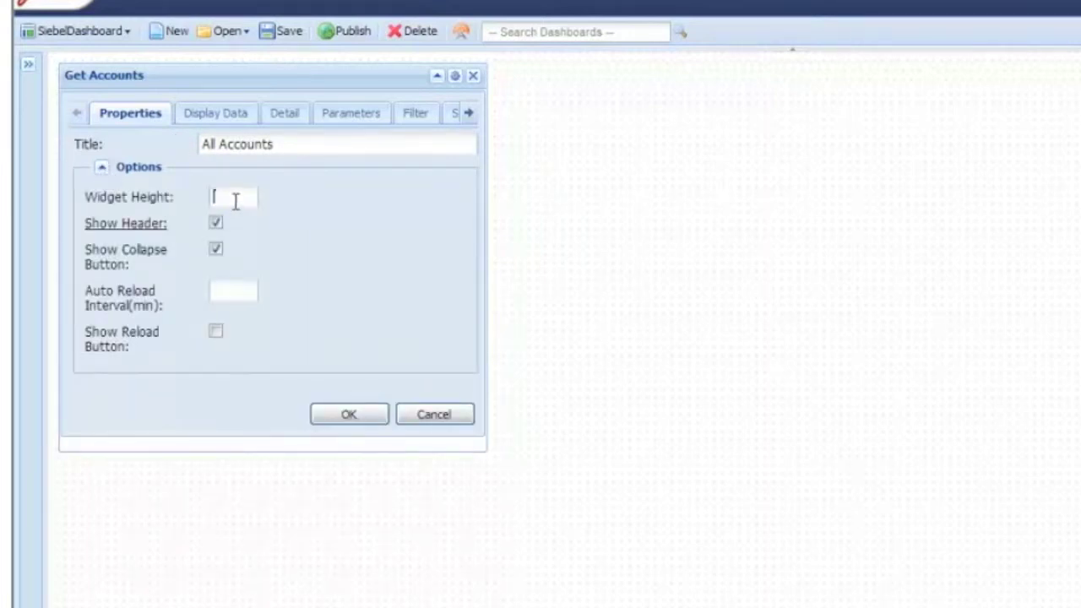
{"action": "type", "text": "400"}
{"action": "left_click", "coordinate": [354, 417]}
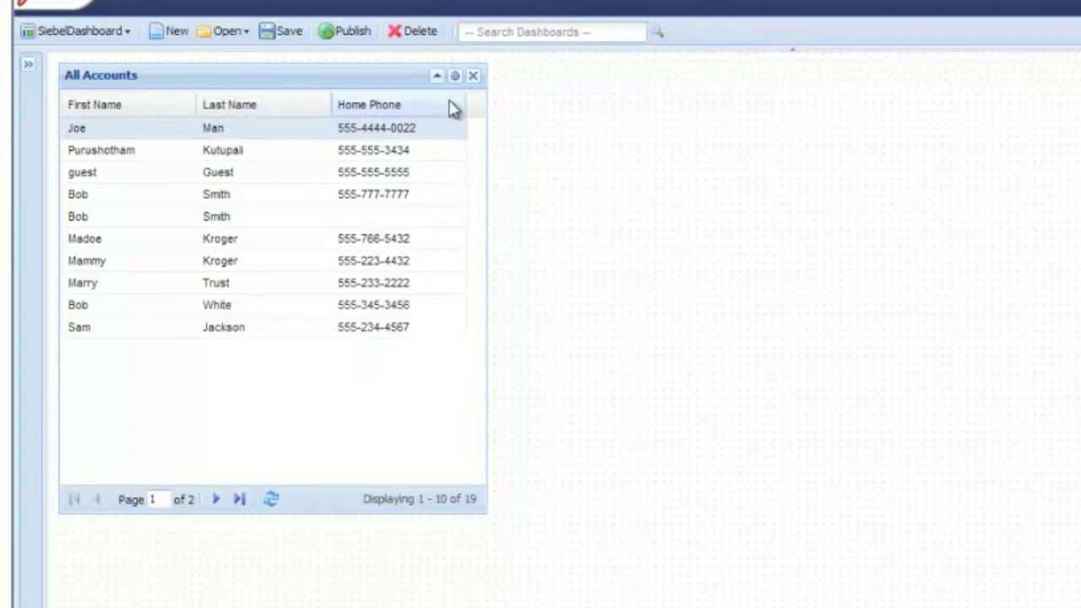
- Change the All Accounts grid's Num of Rows to 16 in its Detail settings
{"action": "left_click", "coordinate": [454, 76]}
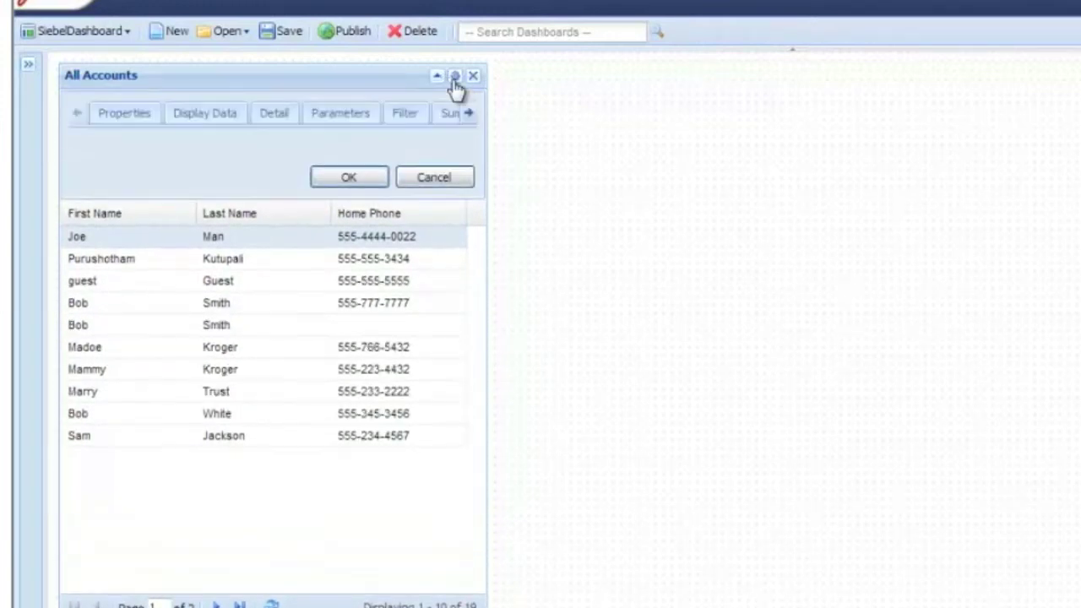
{"action": "left_click", "coordinate": [284, 116]}
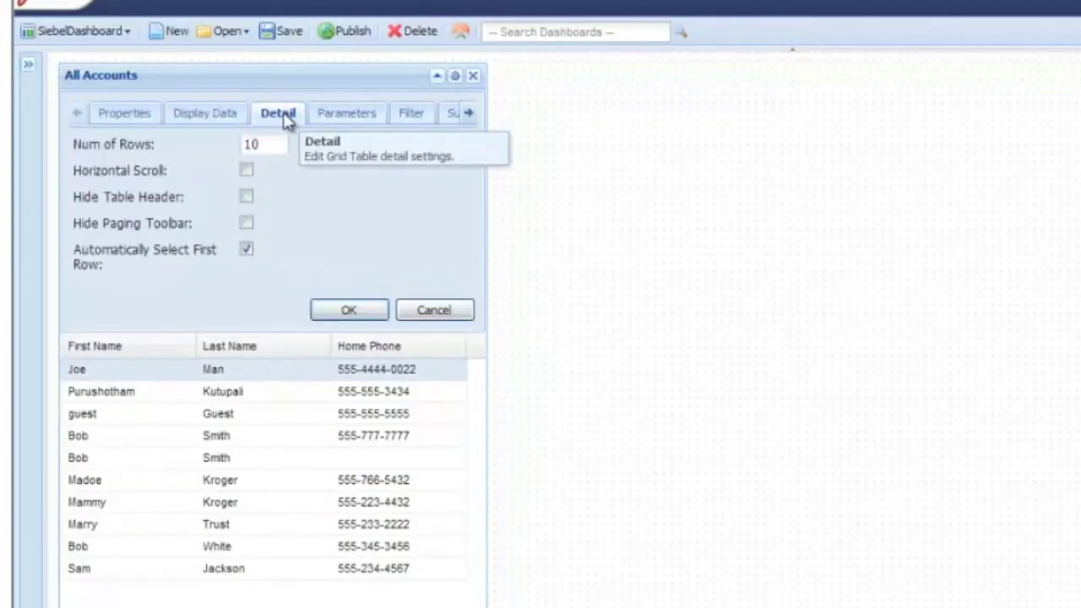
{"action": "left_click", "coordinate": [278, 149]}
{"action": "key", "text": "BackSpace"}
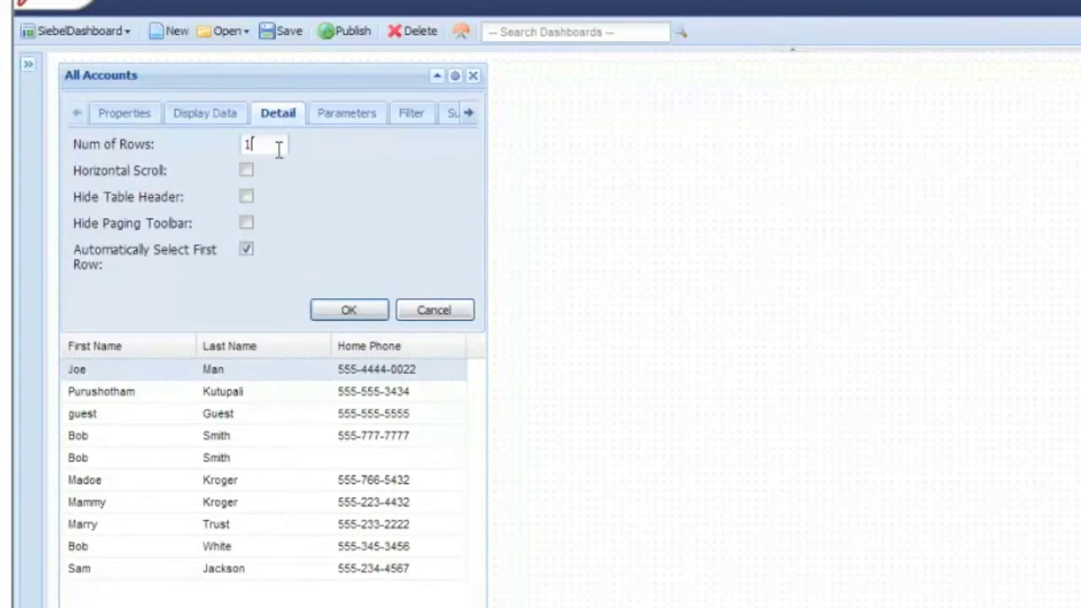
{"action": "type", "text": "6"}
{"action": "left_click", "coordinate": [351, 311]}
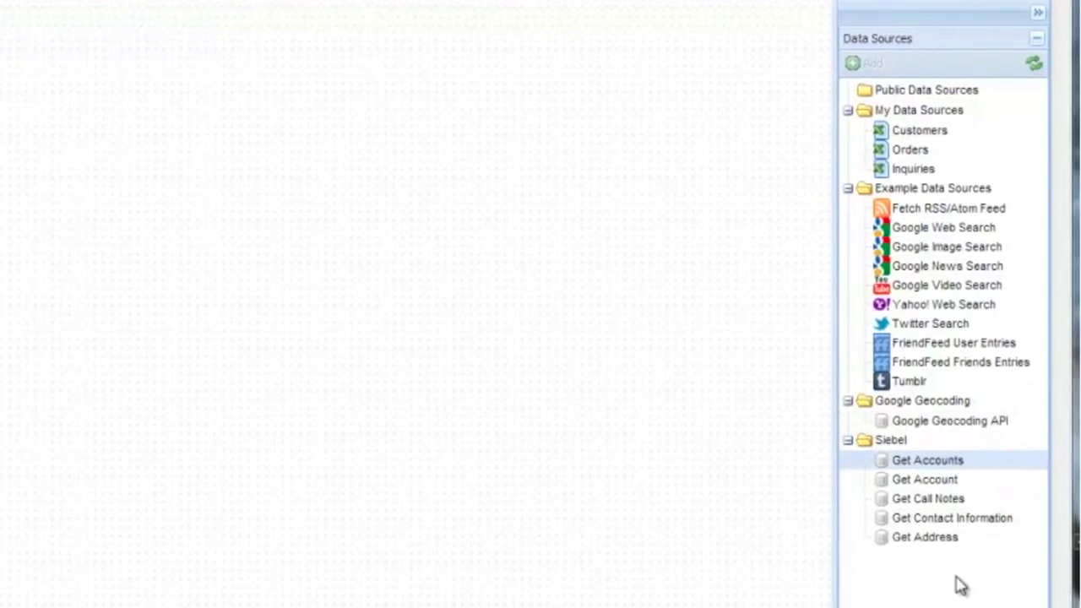
- Place the AddNewAccount form from Workspace Forms below the All Accounts grid and open its editor
{"action": "left_click", "coordinate": [1037, 39]}
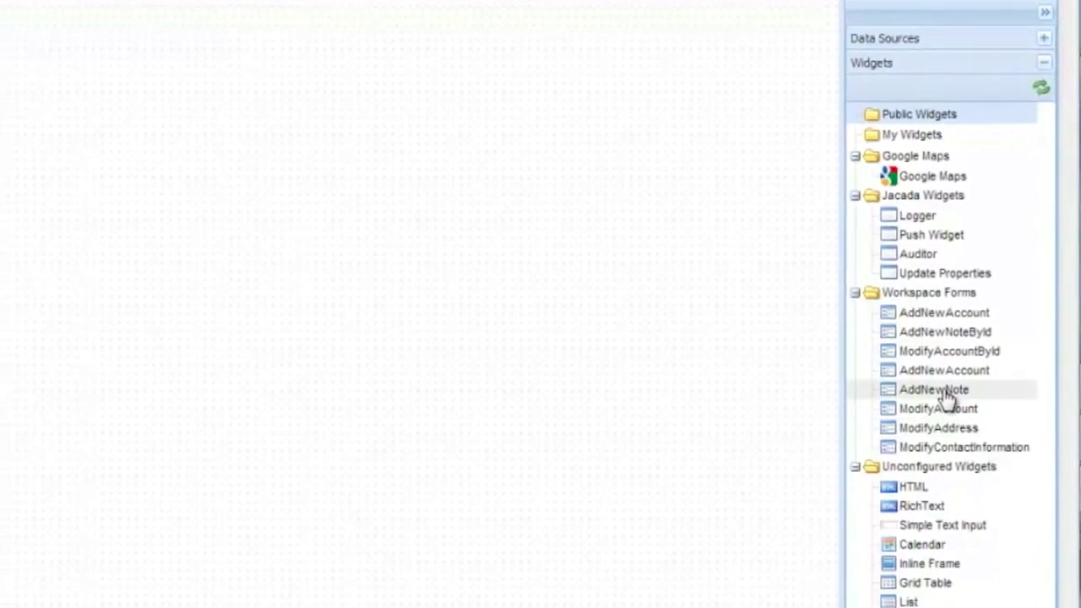
{"action": "left_click_drag", "start_coordinate": [943, 371], "coordinate": [301, 467]}
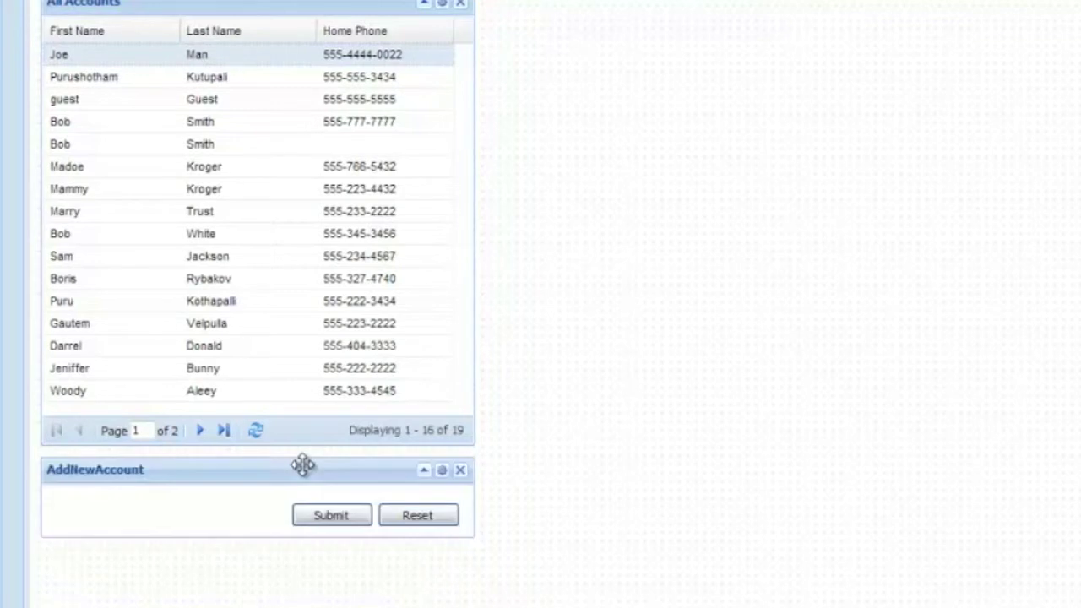
{"action": "left_click", "coordinate": [441, 479]}
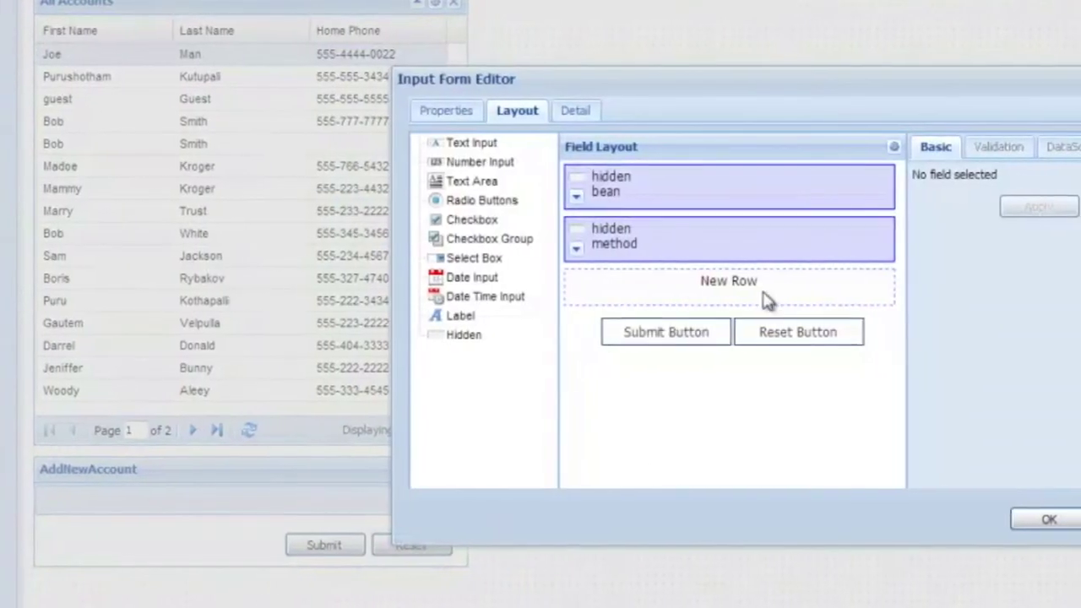
- Add a 'First Name' text field bound to firstName
{"action": "left_click_drag", "start_coordinate": [478, 144], "coordinate": [583, 284]}
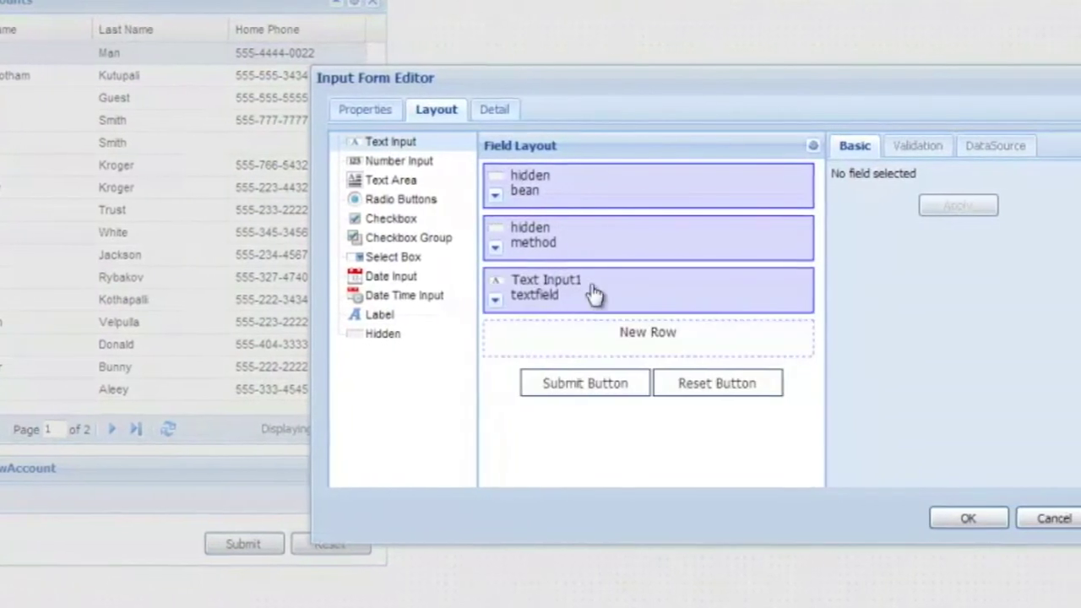
{"action": "left_click", "coordinate": [685, 292]}
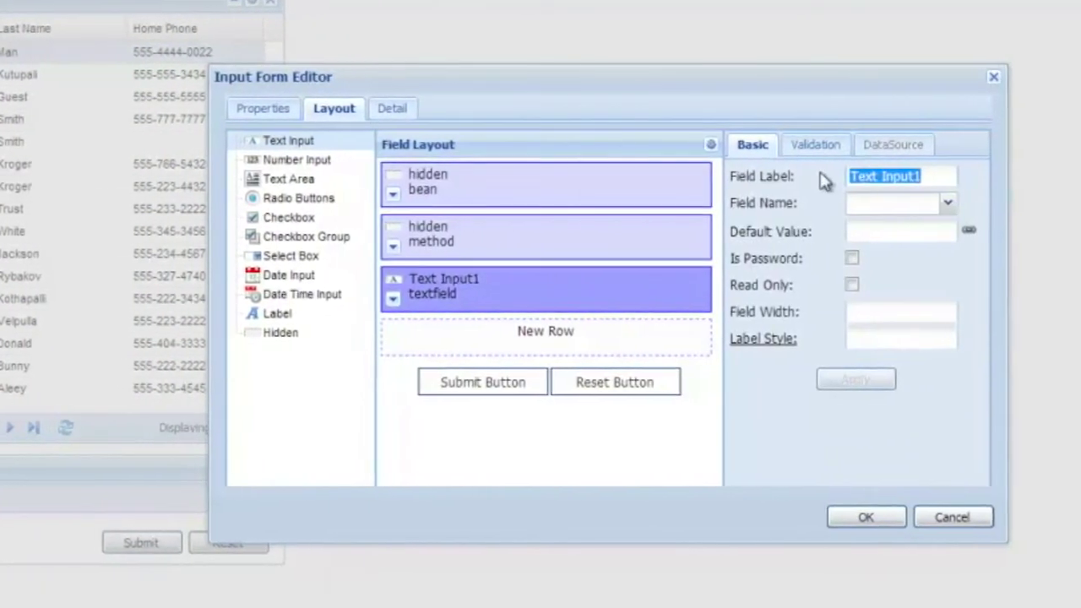
{"action": "type", "text": "First Name"}
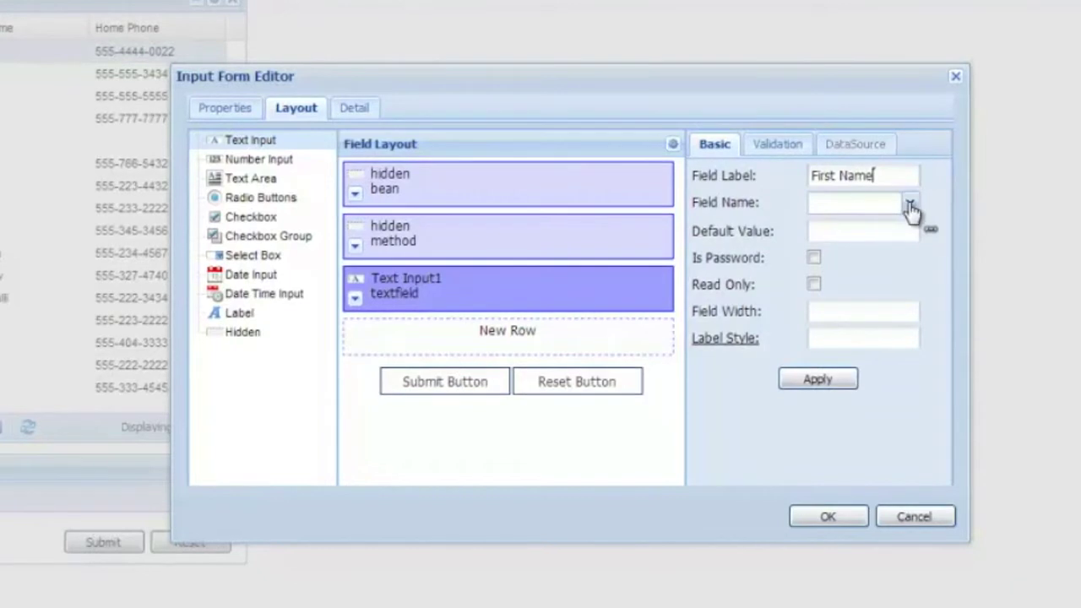
{"action": "left_click", "coordinate": [910, 203]}
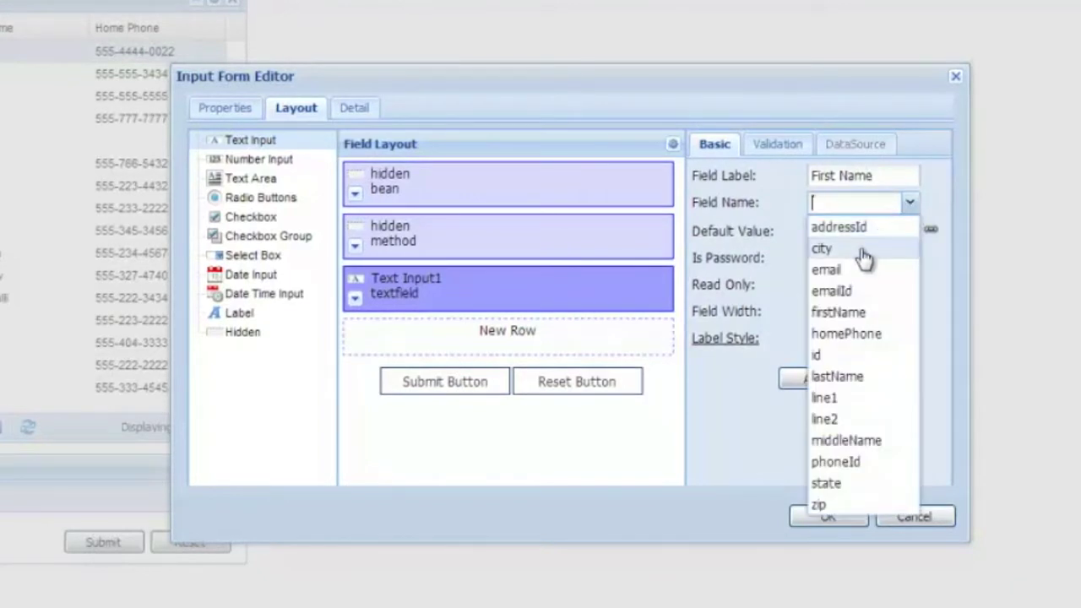
{"action": "left_click", "coordinate": [844, 312]}
- Add a 'Last Name' text field bound to lastName, apply it and close the editor
{"action": "left_click_drag", "start_coordinate": [250, 140], "coordinate": [415, 322]}
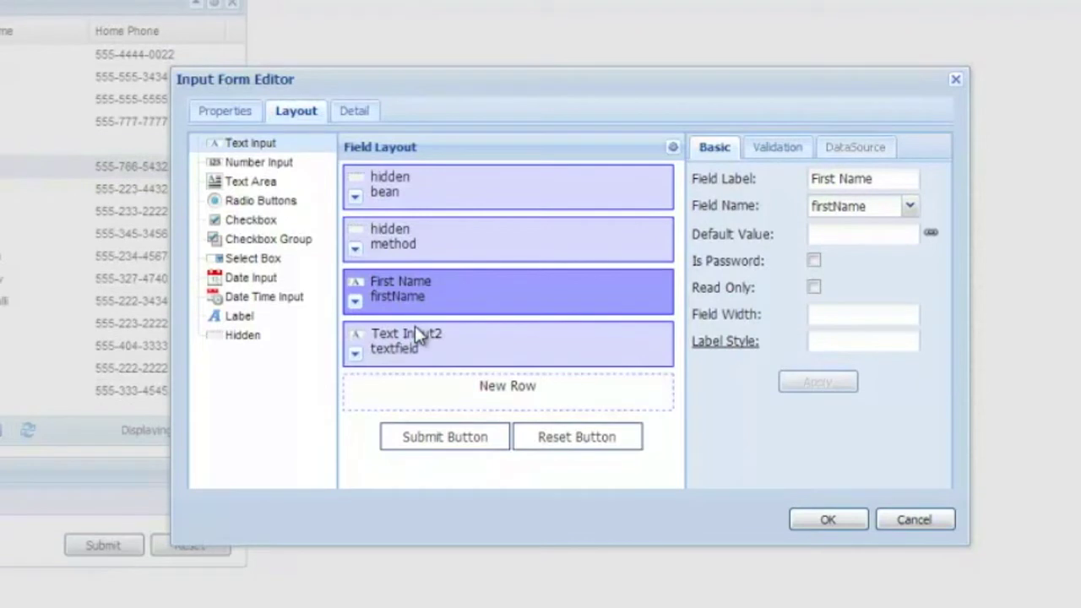
{"action": "left_click", "coordinate": [415, 323]}
{"action": "left_click_drag", "start_coordinate": [901, 177], "coordinate": [747, 175]}
{"action": "type", "text": "La"}
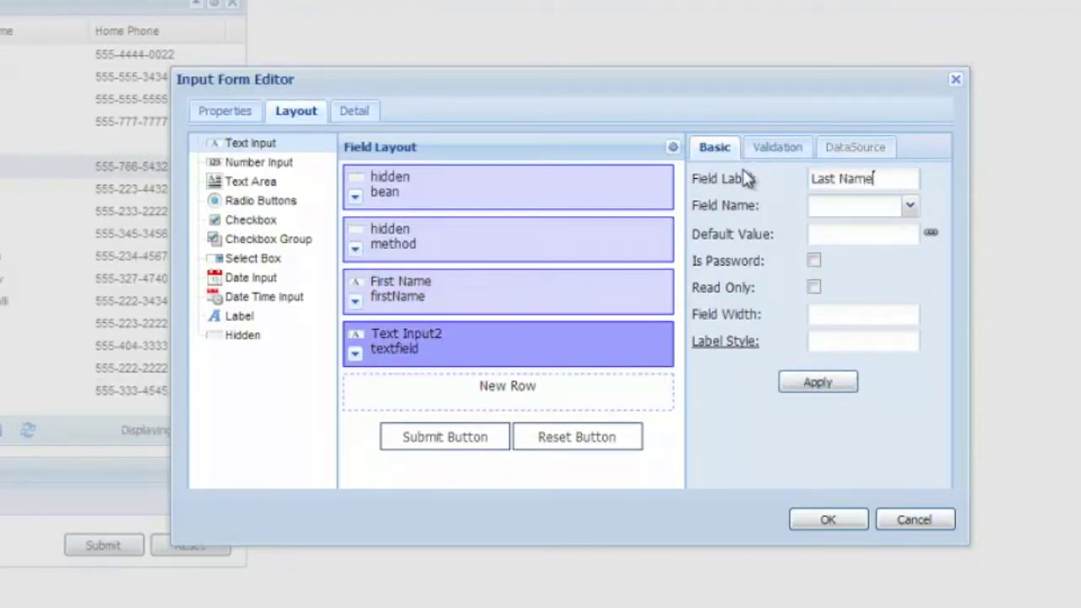
{"action": "left_click", "coordinate": [910, 206]}
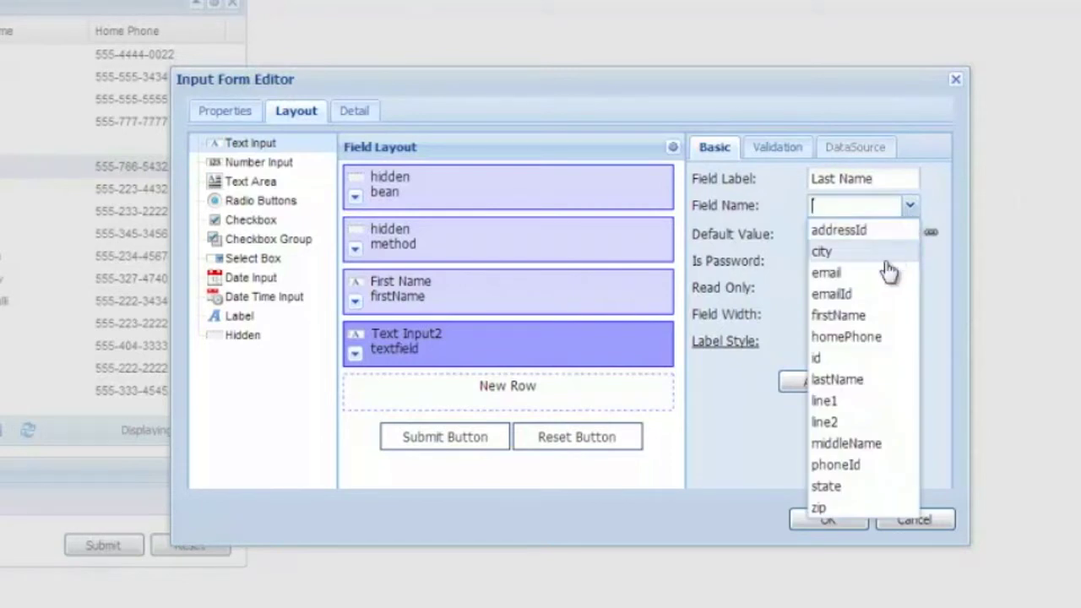
{"action": "left_click", "coordinate": [879, 378]}
{"action": "left_click", "coordinate": [817, 384]}
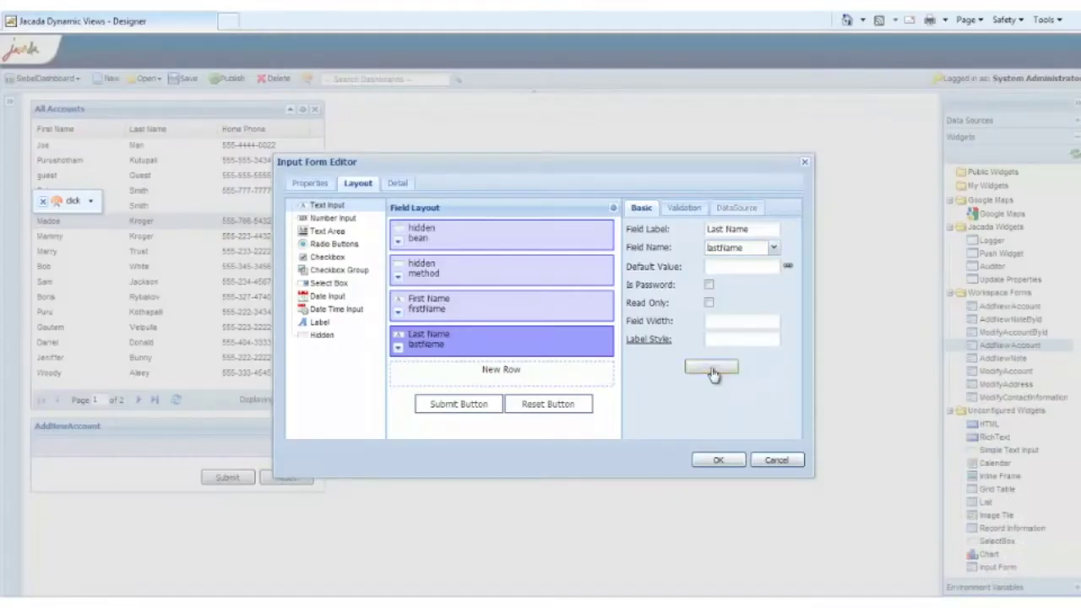
{"action": "left_click", "coordinate": [716, 460]}
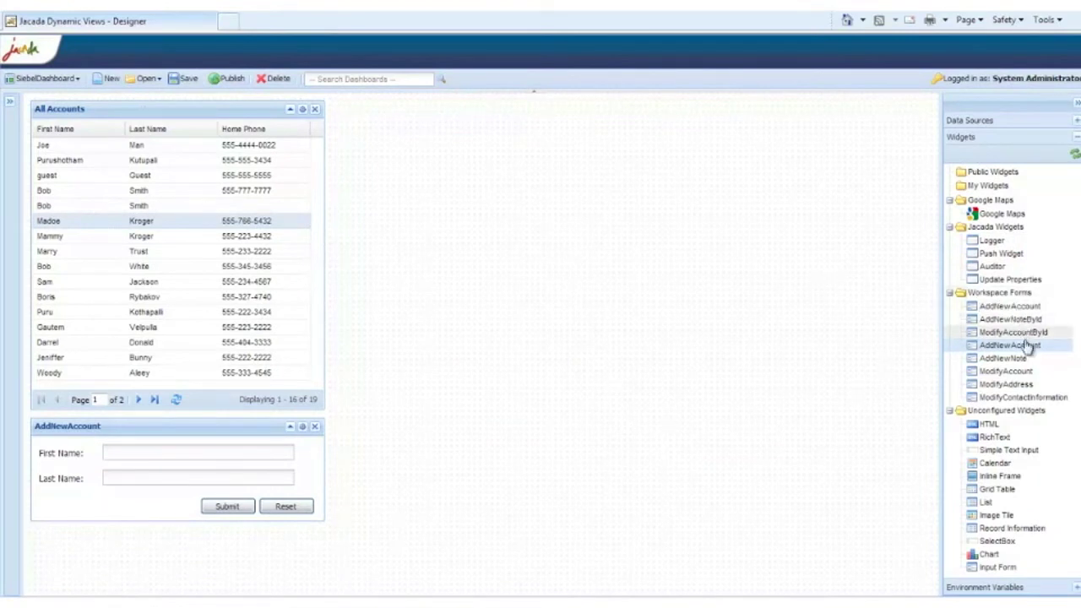
- Place the ModifyAccount form beside the accounts grid and confirm its field layout
{"action": "left_click_drag", "start_coordinate": [1005, 376], "coordinate": [458, 133]}
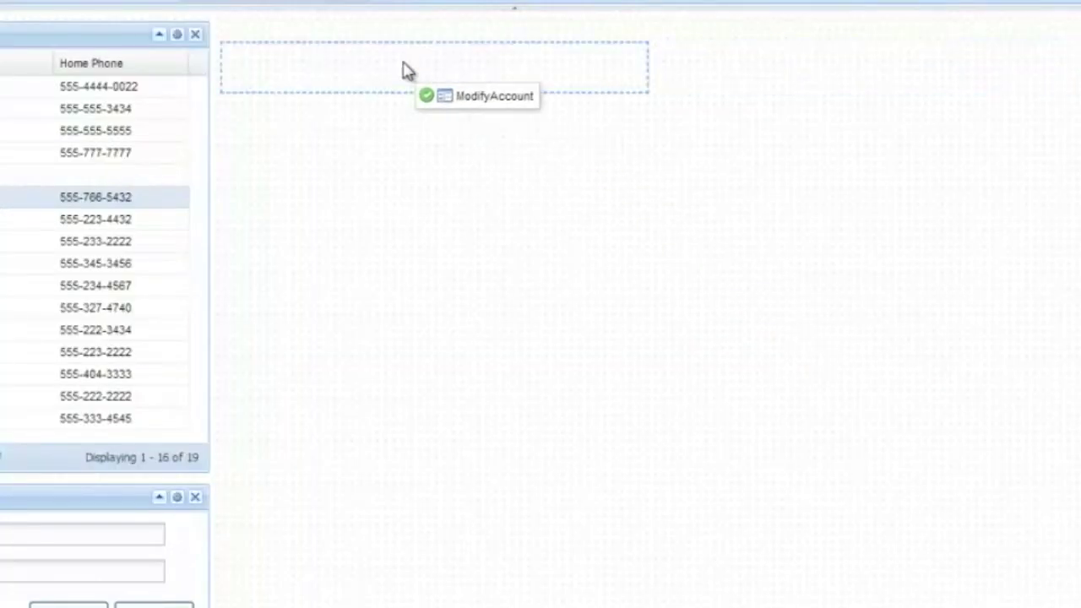
{"action": "left_click_drag", "start_coordinate": [403, 63], "coordinate": [403, 64]}
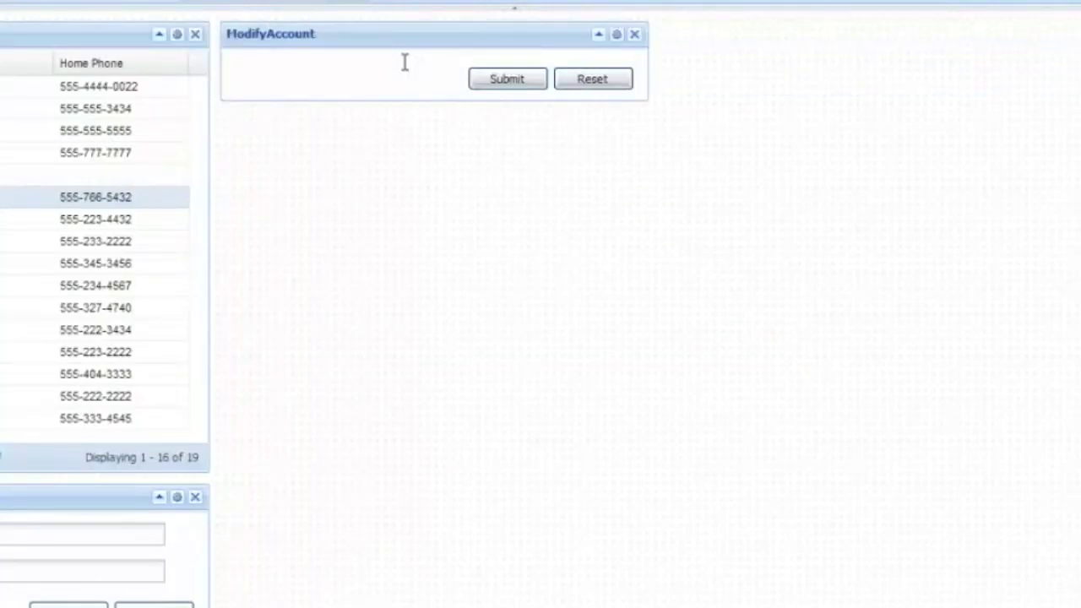
{"action": "left_click", "coordinate": [616, 37]}
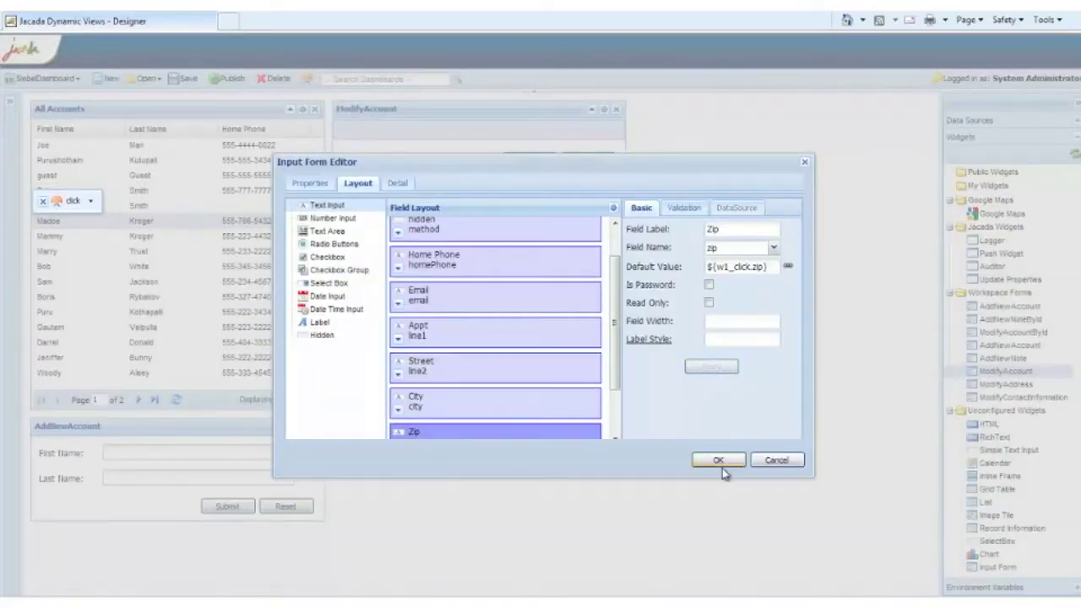
{"action": "left_click", "coordinate": [719, 460]}
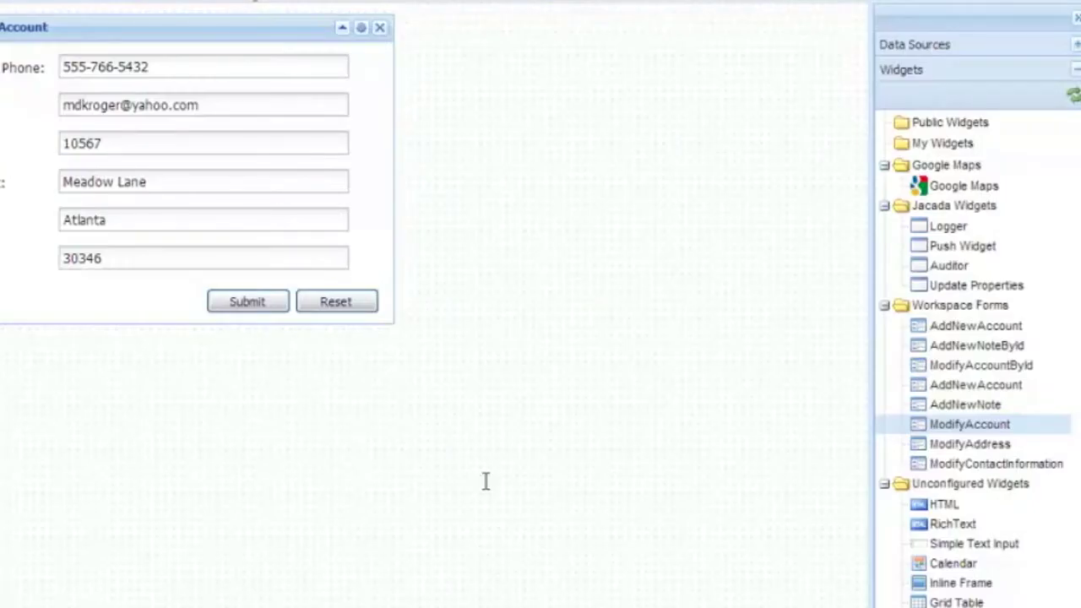
{"action": "left_click", "coordinate": [1075, 43]}
- Add a Get Call Notes grid, test it with several accounts, and drag in Google Maps
{"action": "left_click_drag", "start_coordinate": [966, 516], "coordinate": [118, 396]}
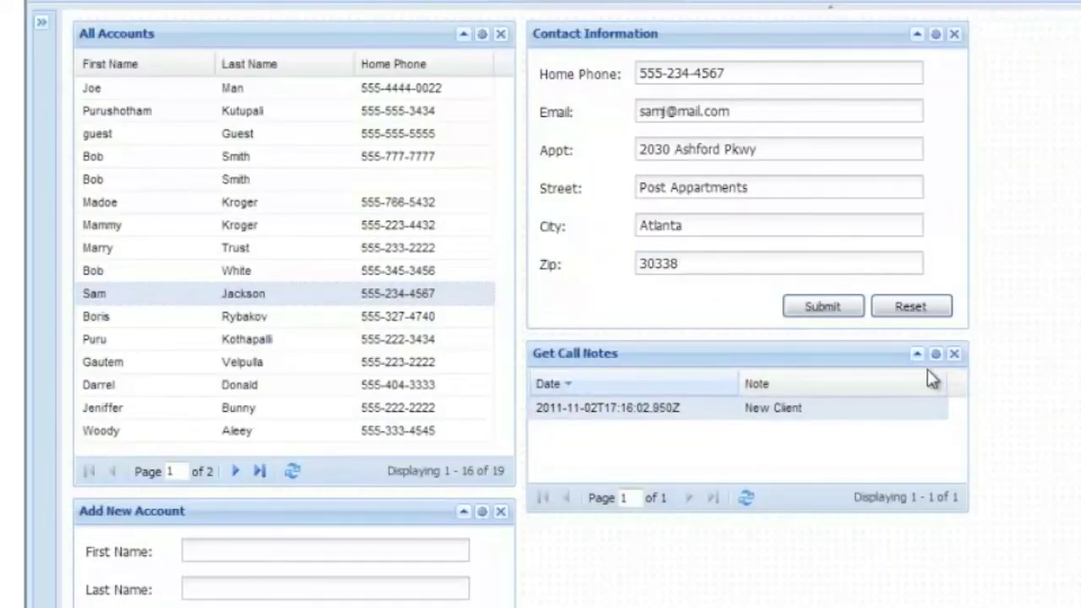
{"action": "left_click", "coordinate": [266, 363]}
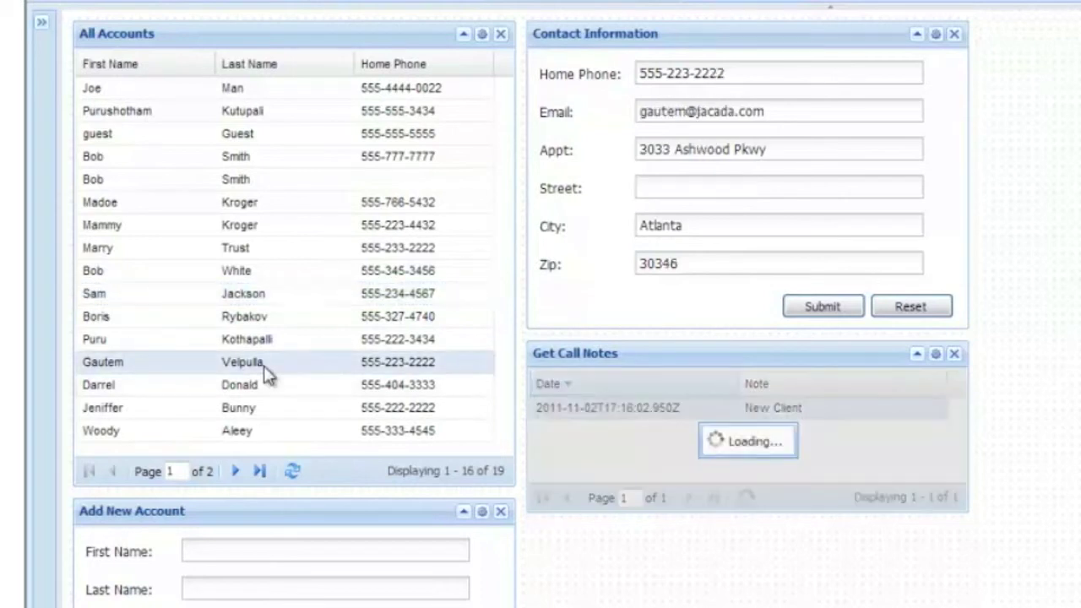
{"action": "left_click", "coordinate": [239, 386]}
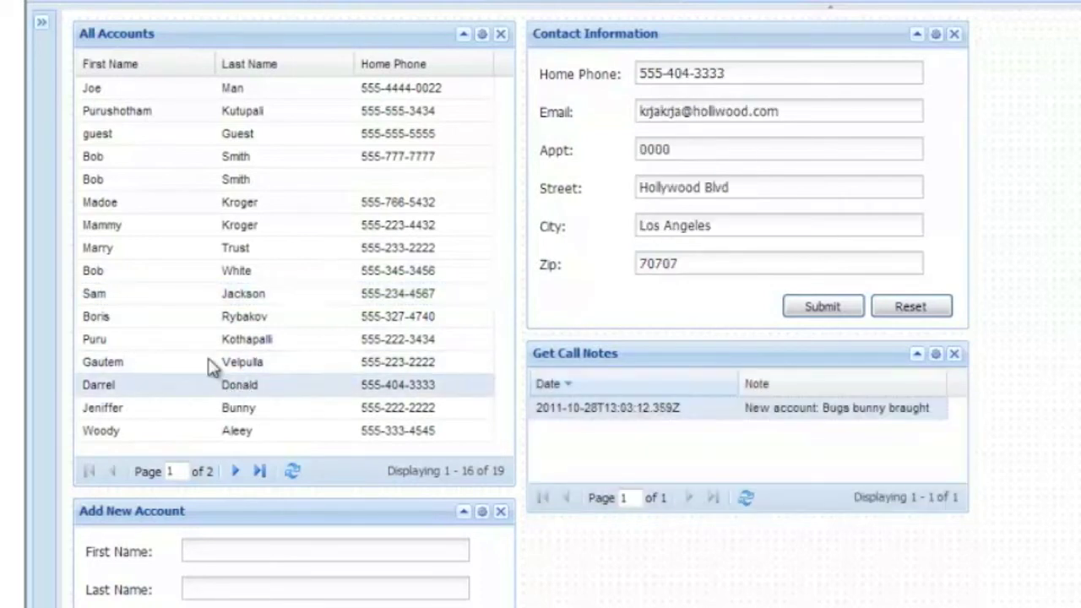
{"action": "left_click", "coordinate": [174, 183]}
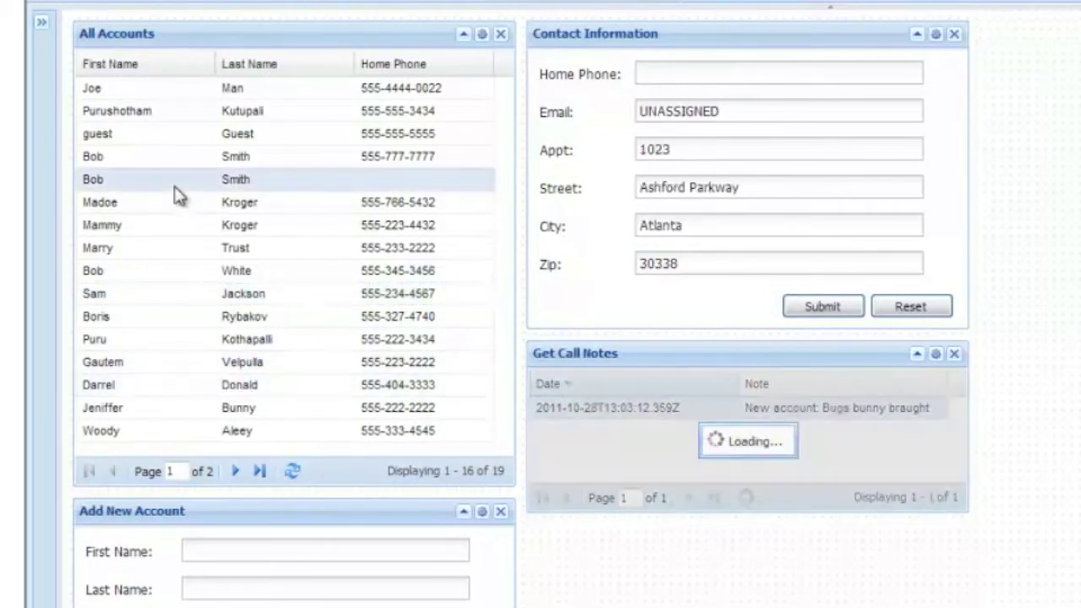
{"action": "left_click", "coordinate": [127, 432]}
{"action": "left_click", "coordinate": [150, 410]}
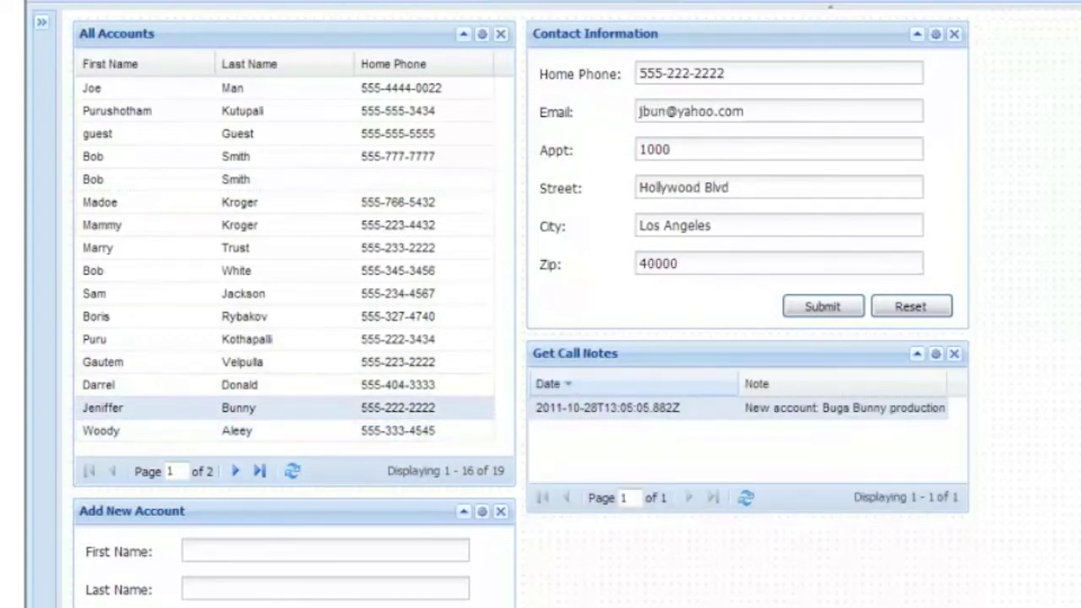
{"action": "left_click", "coordinate": [152, 156]}
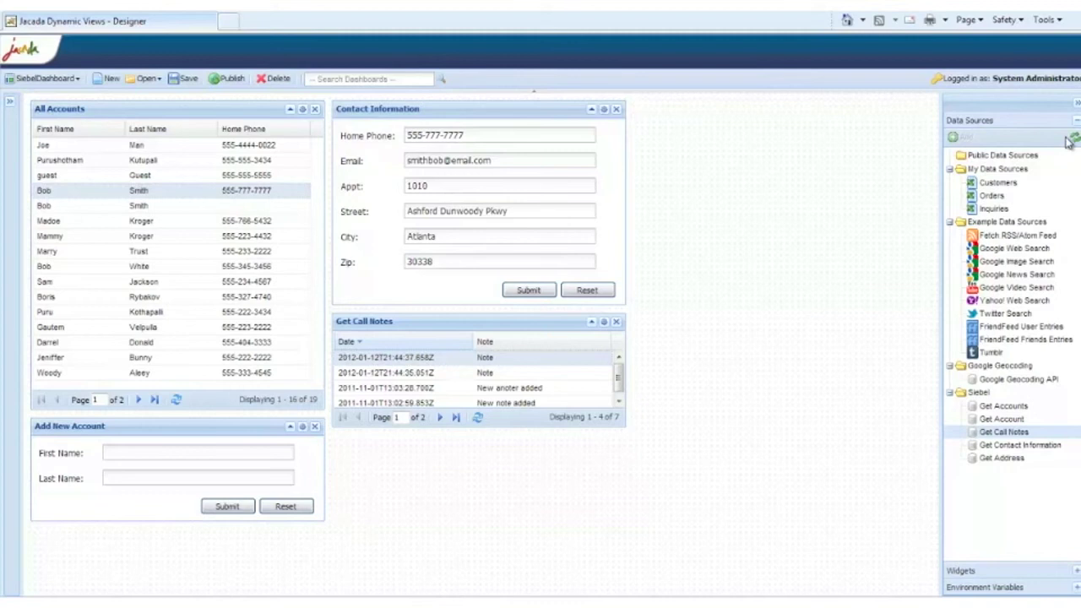
{"action": "left_click", "coordinate": [1075, 125]}
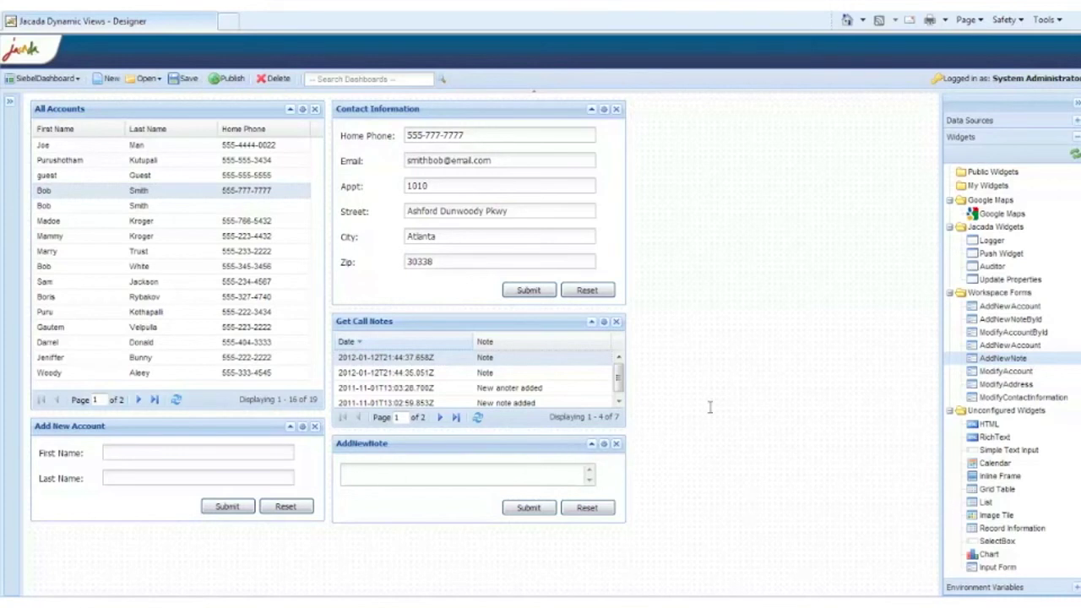
{"action": "left_click_drag", "start_coordinate": [983, 214], "coordinate": [810, 185]}
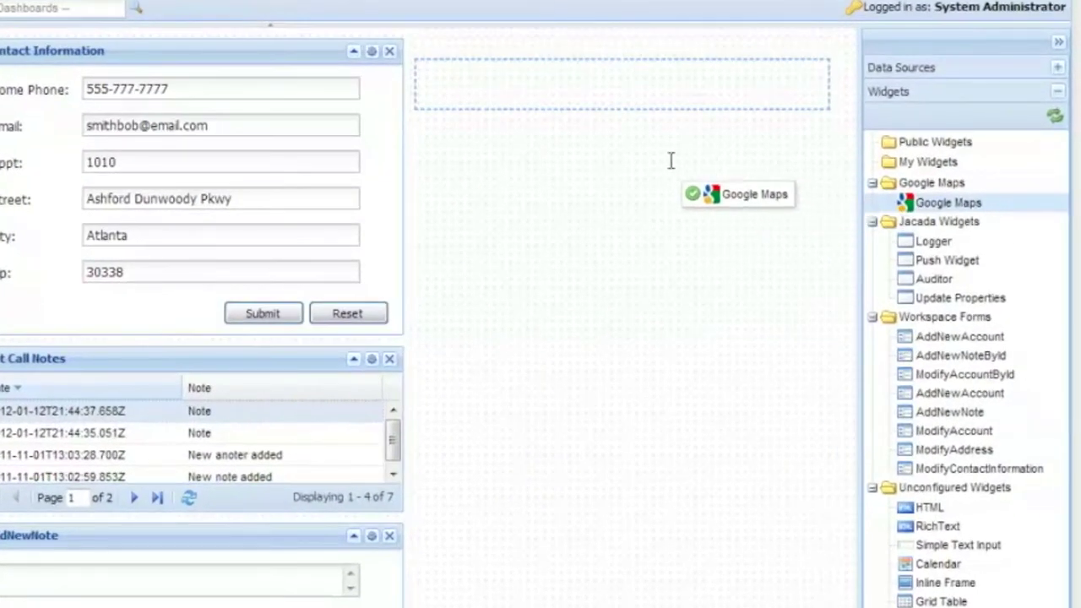
- Place the Google Maps widget beside Contact Information and open its settings
{"action": "left_click_drag", "start_coordinate": [671, 161], "coordinate": [668, 168]}
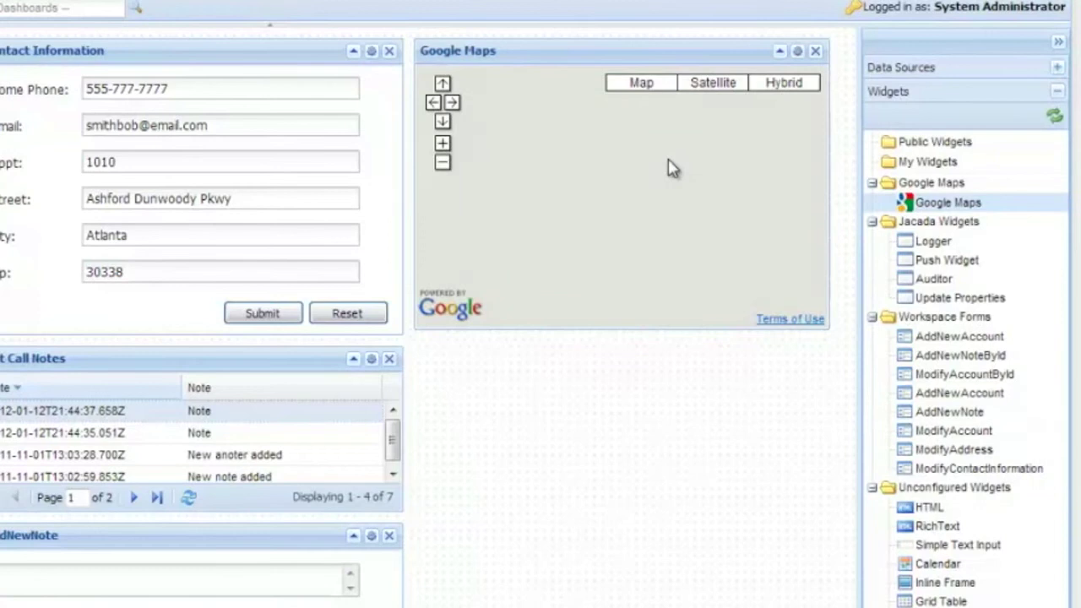
{"action": "left_click", "coordinate": [795, 52]}
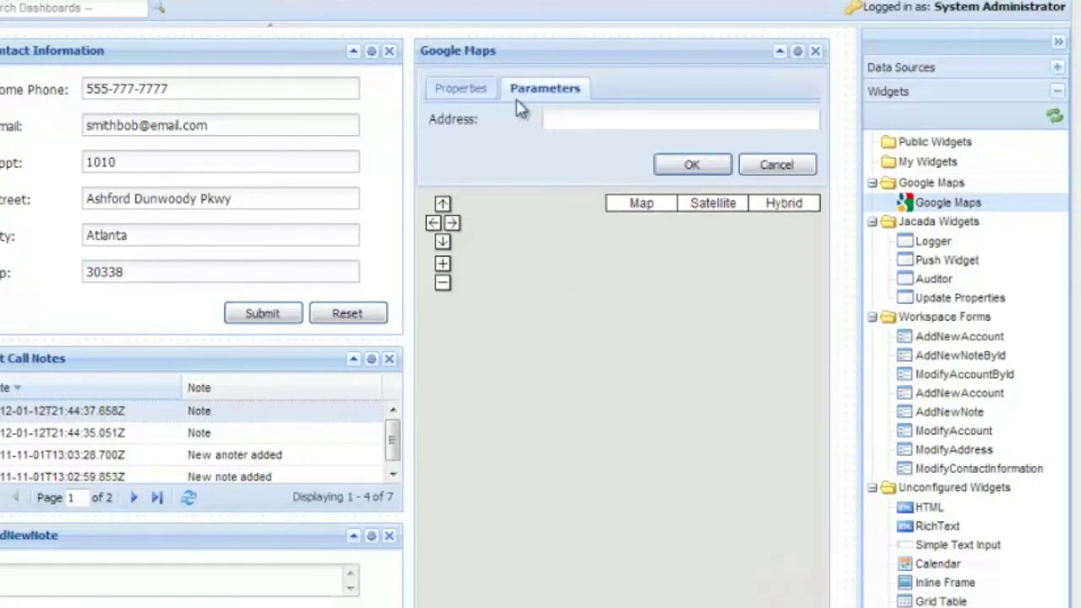
{"action": "left_click", "coordinate": [457, 143]}
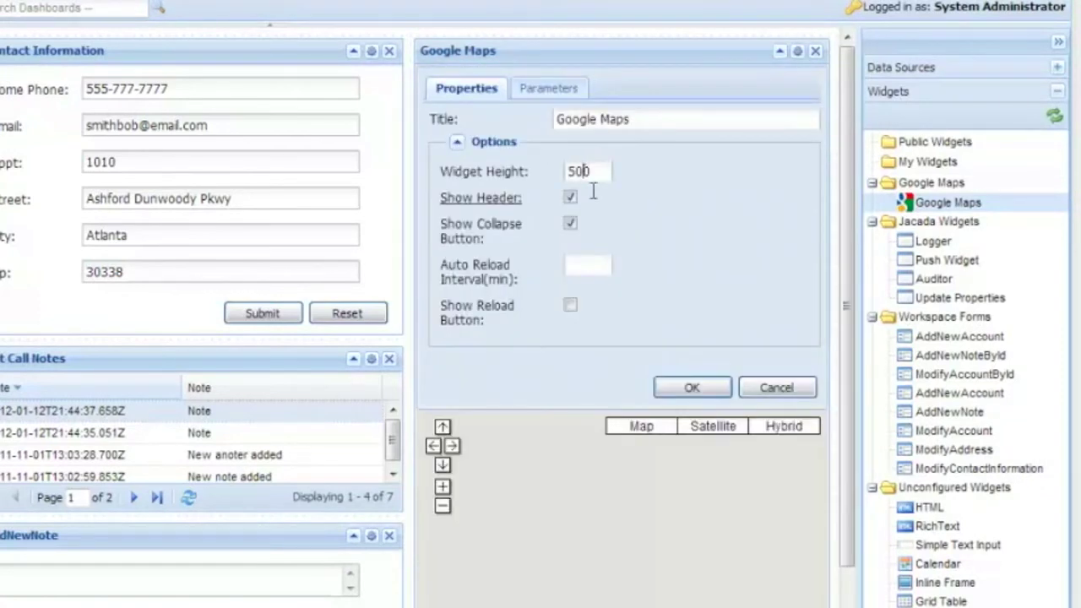
{"action": "left_click", "coordinate": [693, 388]}
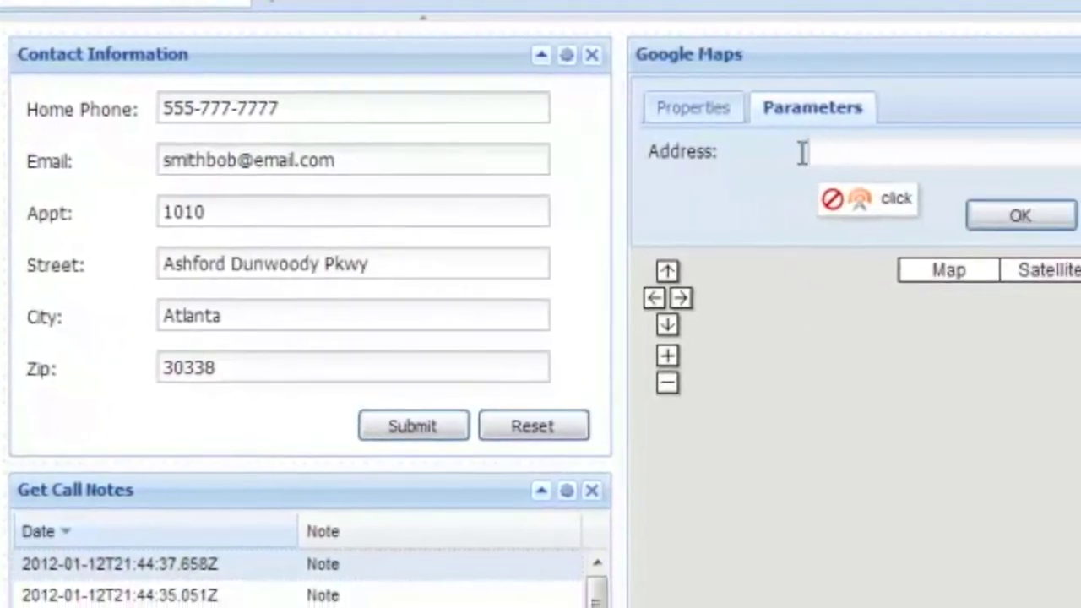
- Build the map Address from the clicked account's line1, line2, city and zip, then confirm
{"action": "left_click", "coordinate": [801, 152]}
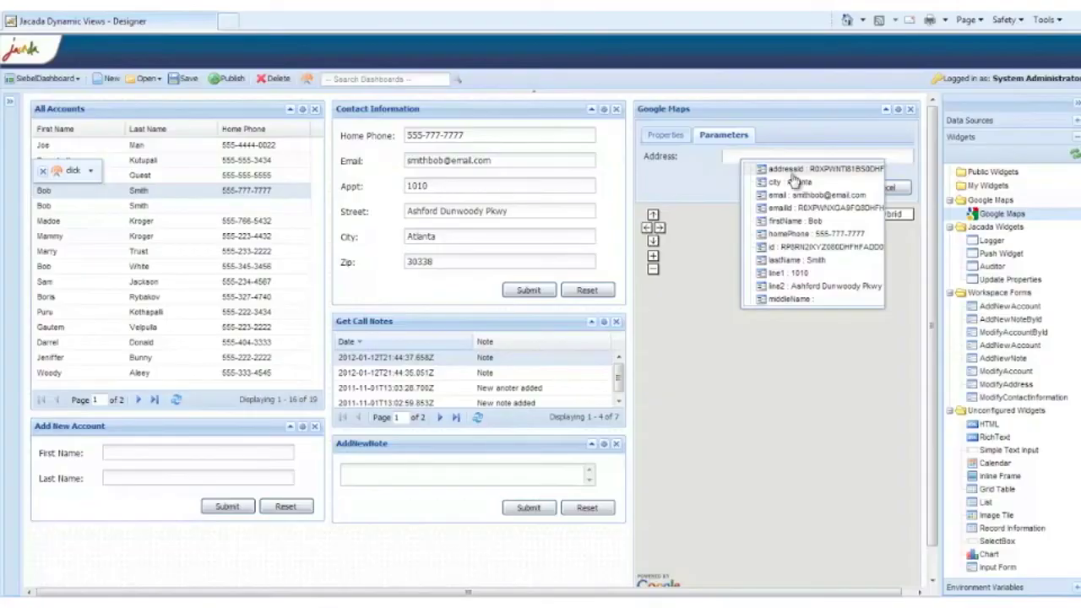
{"action": "left_click", "coordinate": [833, 376]}
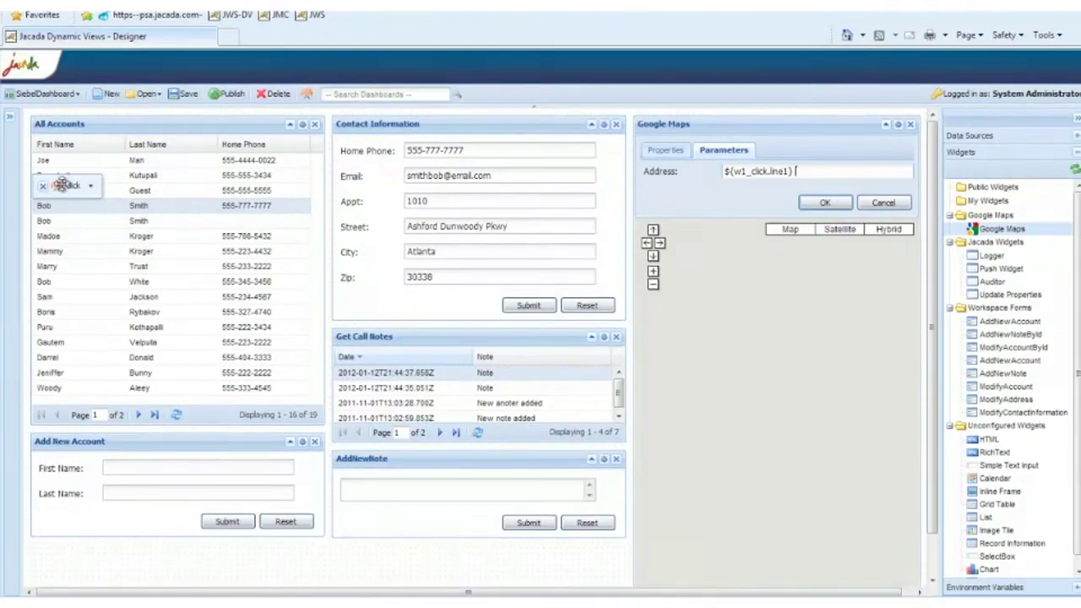
{"action": "left_click_drag", "start_coordinate": [72, 173], "coordinate": [815, 169]}
{"action": "left_click", "coordinate": [865, 285]}
{"action": "left_click_drag", "start_coordinate": [67, 171], "coordinate": [870, 159]}
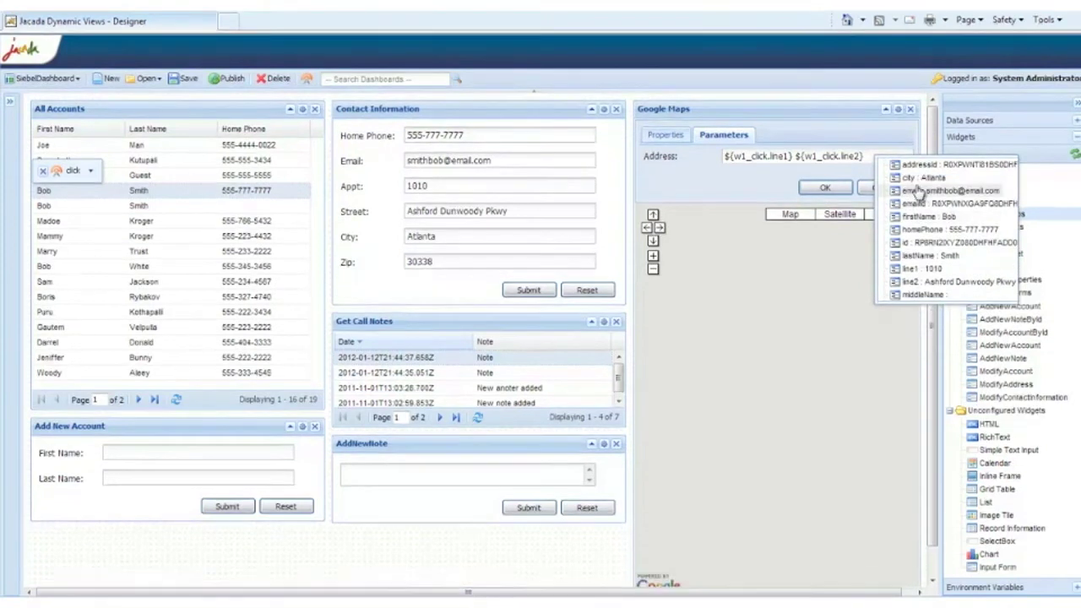
{"action": "left_click", "coordinate": [921, 205]}
{"action": "left_click_drag", "start_coordinate": [61, 171], "coordinate": [869, 158]}
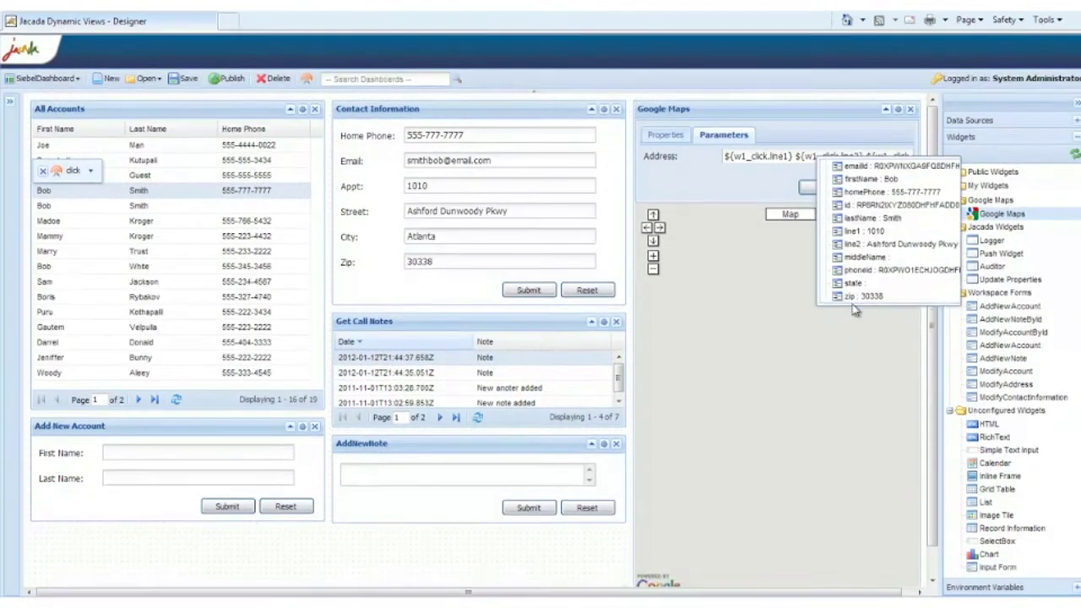
{"action": "left_click", "coordinate": [926, 166]}
{"action": "left_click", "coordinate": [851, 155]}
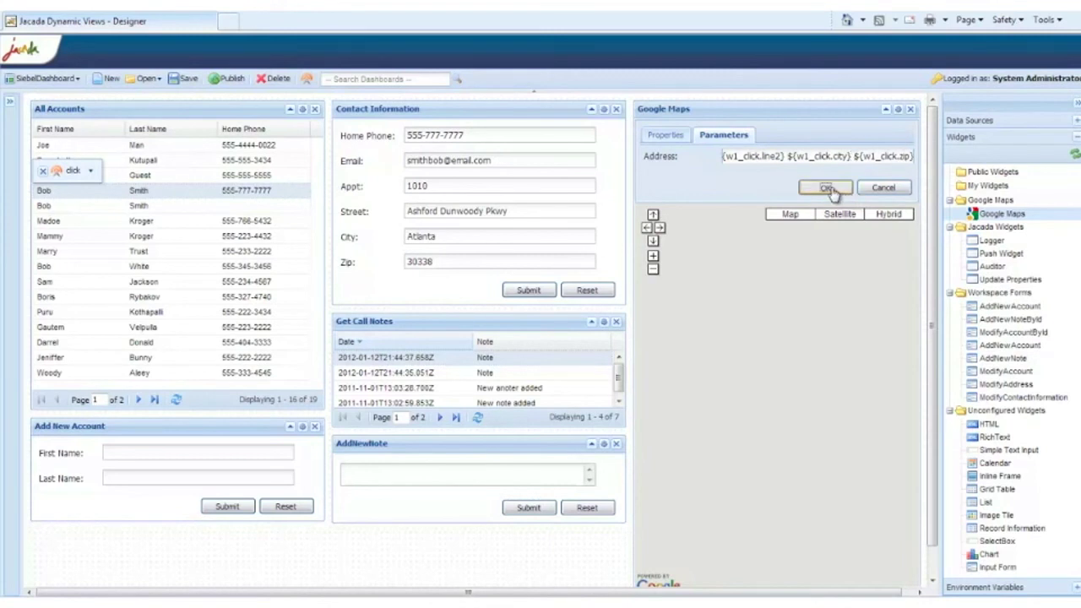
{"action": "left_click", "coordinate": [827, 188]}
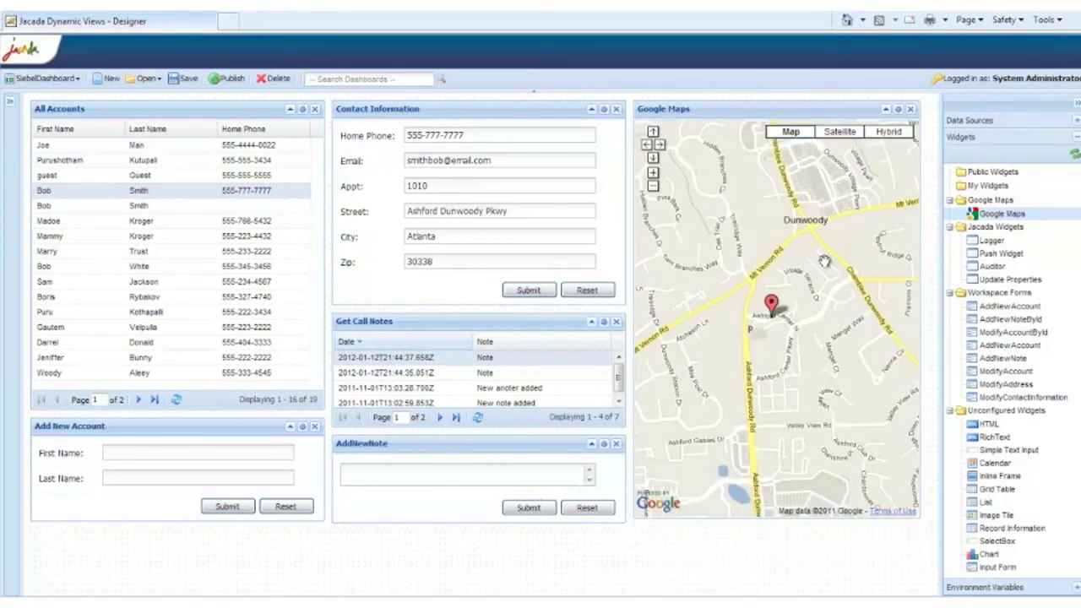
- Select two other accounts to confirm the map pins each one's address
{"action": "left_click", "coordinate": [91, 298]}
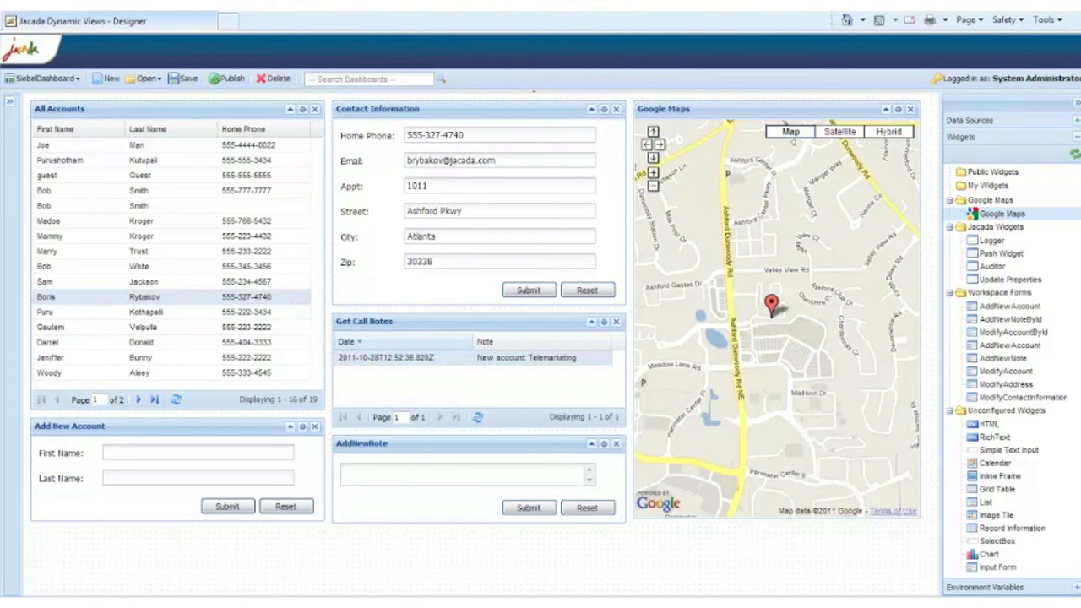
{"action": "left_click", "coordinate": [84, 145]}
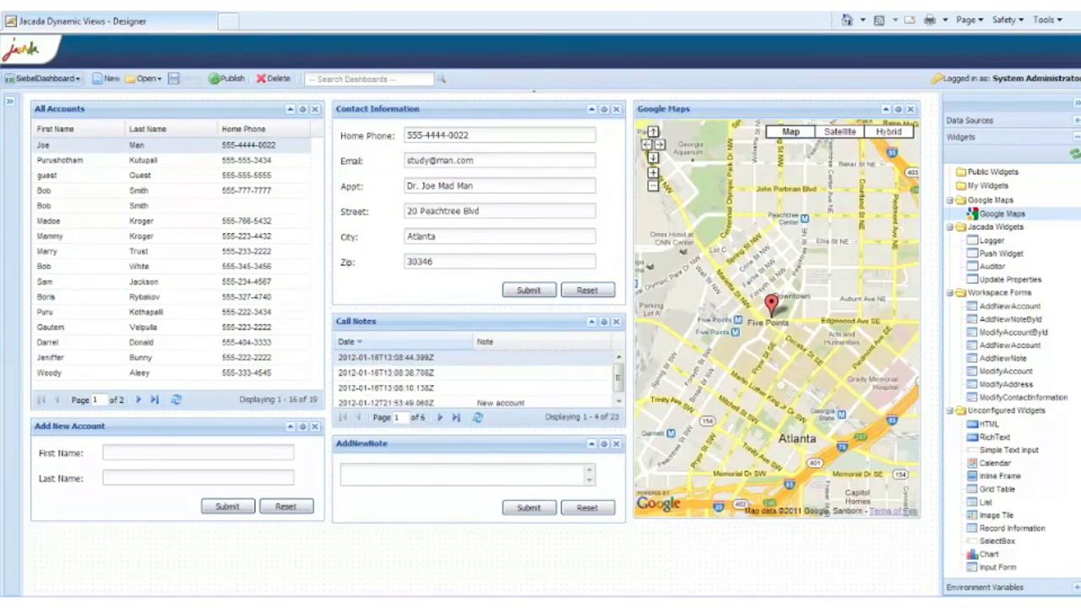